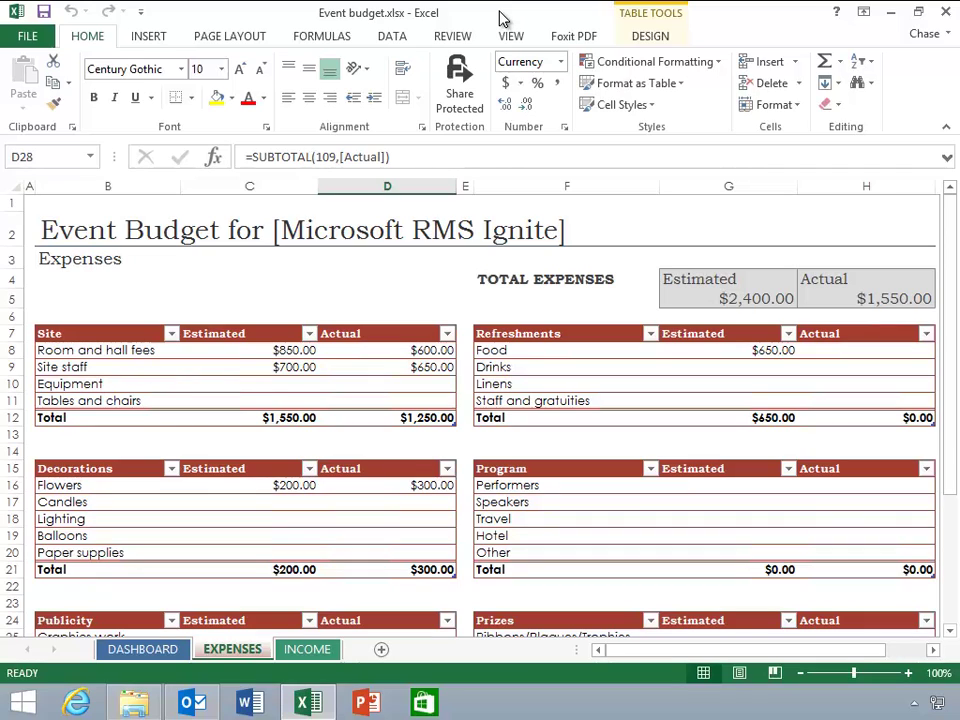
# Share Event budget protected with one recipient, expiring 11/23/2014, with an e-mail alert on open attempts.
pyautogui.click(461, 68)
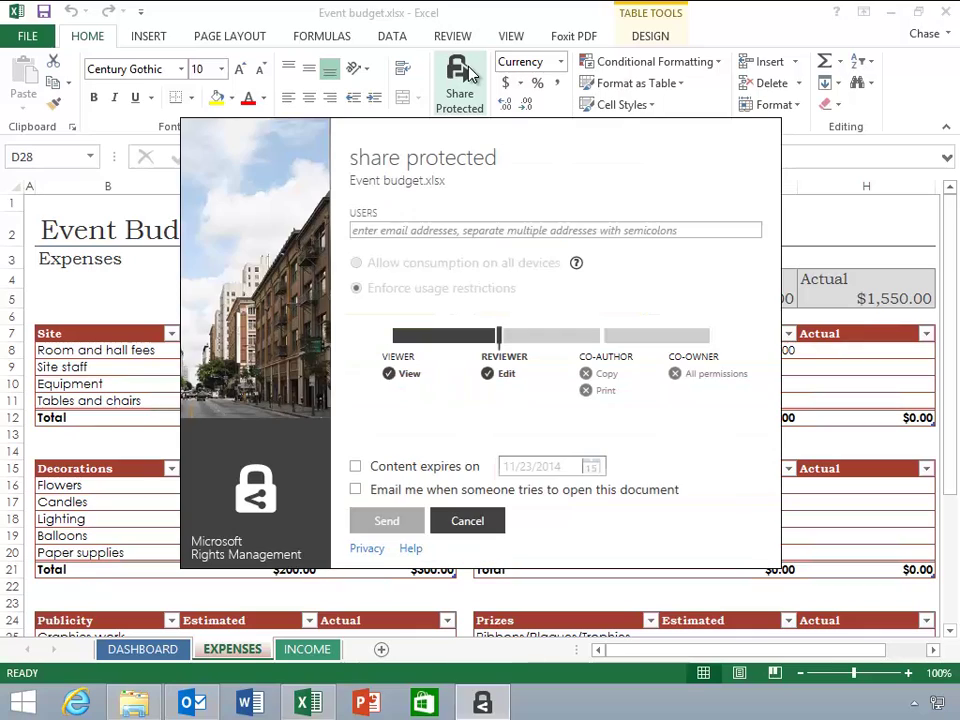
pyautogui.click(445, 231)
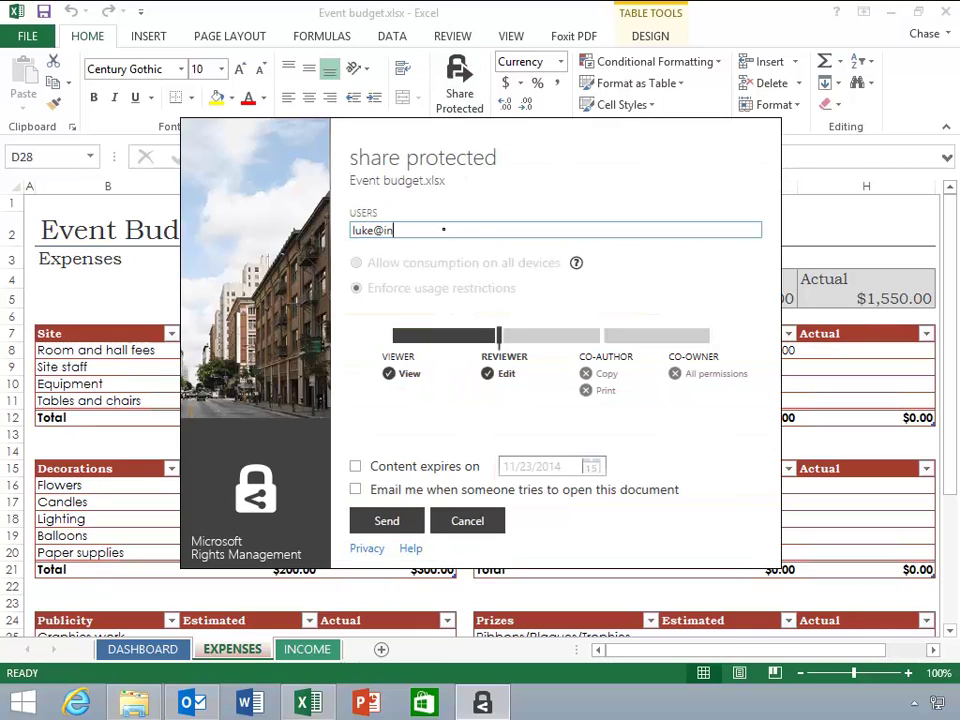
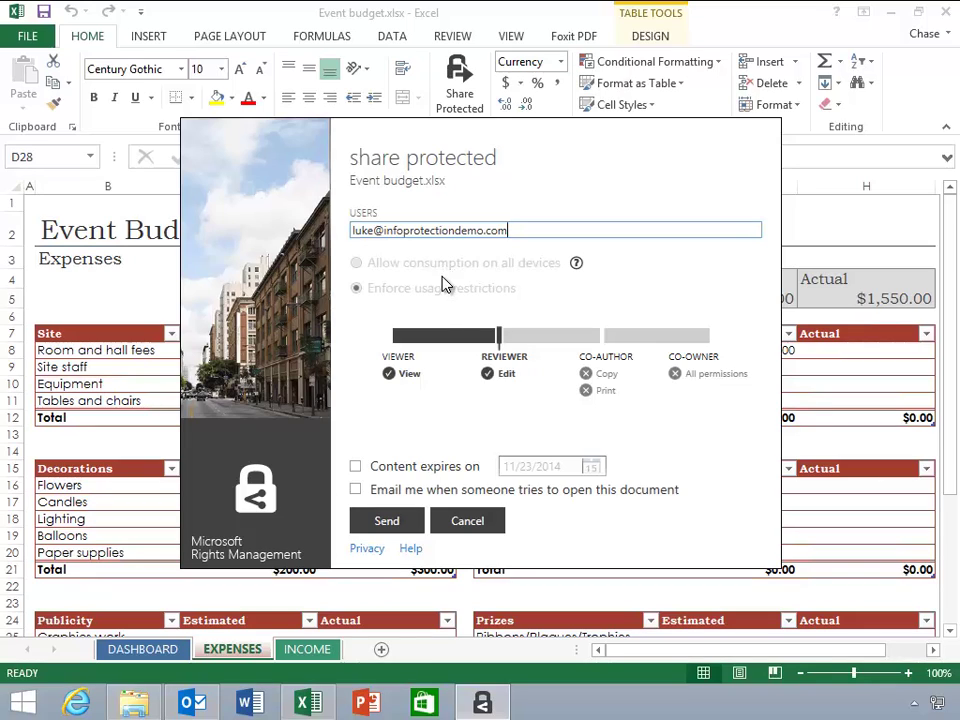
pyautogui.click(398, 469)
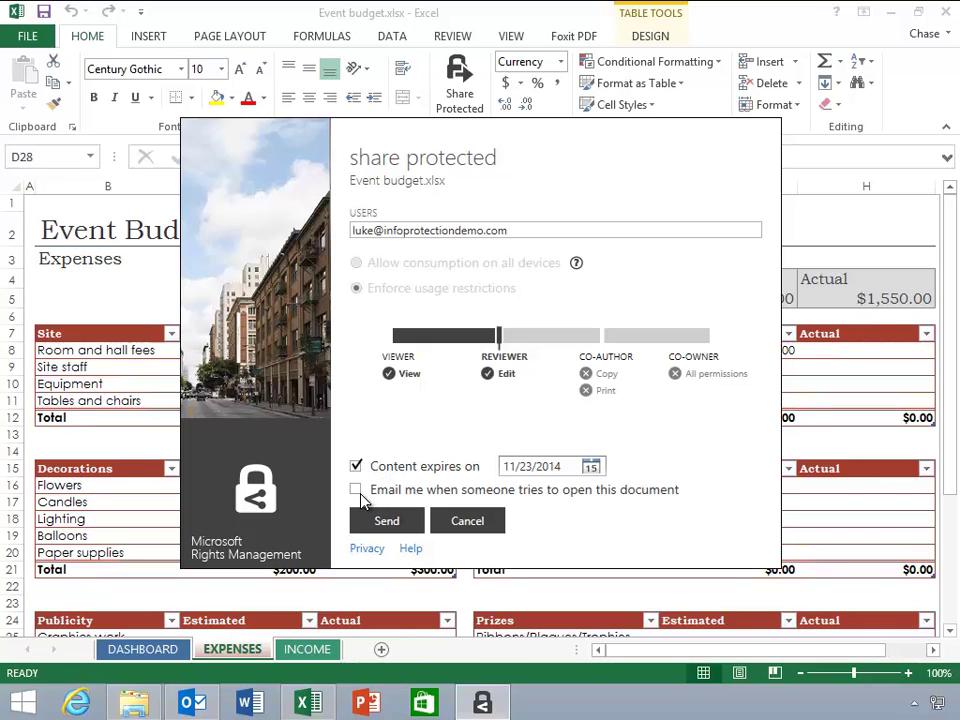
pyautogui.click(360, 494)
pyautogui.click(364, 520)
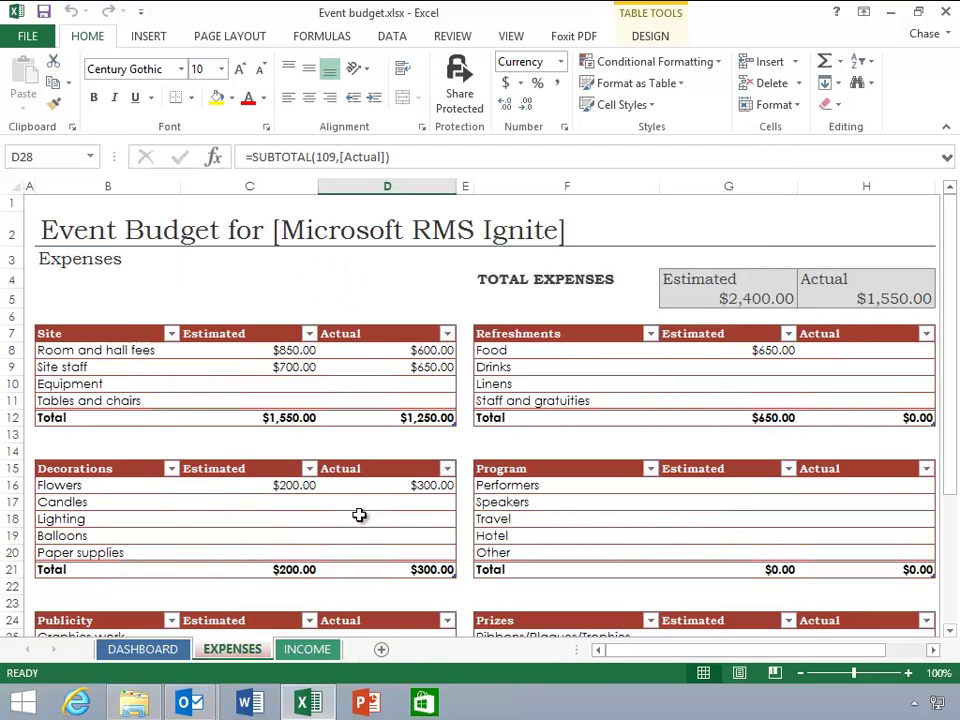
# Send the drafted 'I have securely shared file(s) with you' message carrying the Event budget attachments.
pyautogui.moveTo(219, 693)
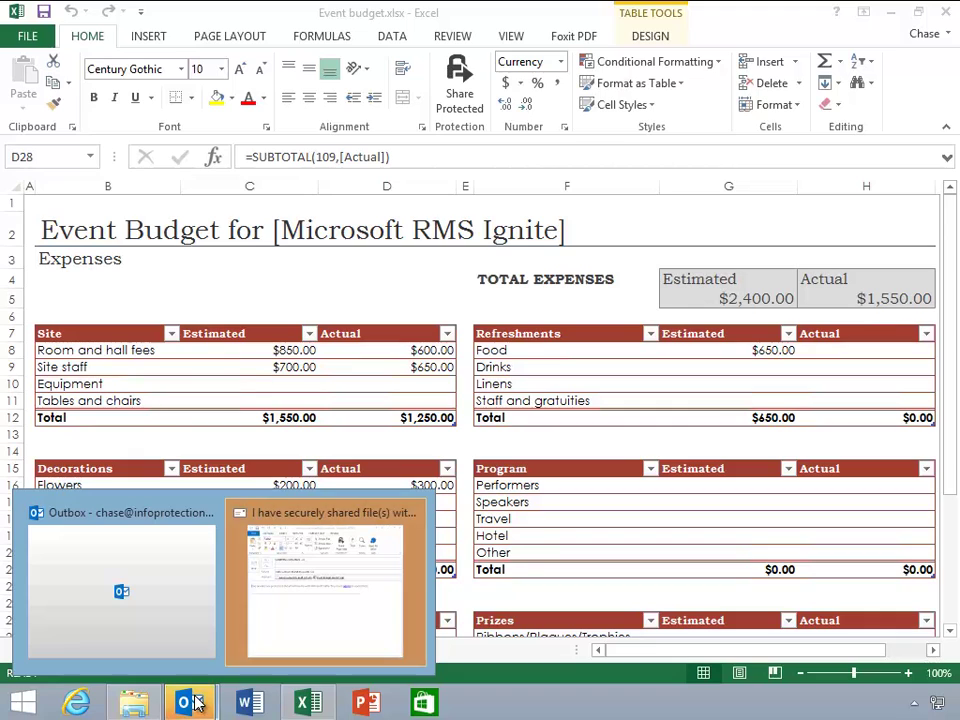
pyautogui.click(298, 641)
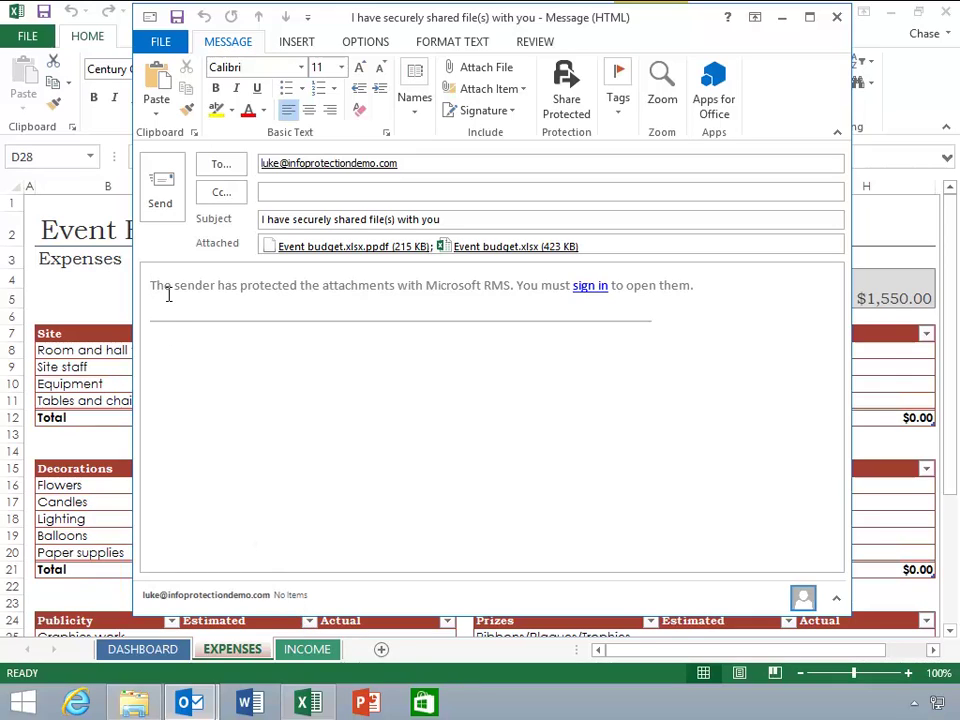
pyautogui.click(162, 207)
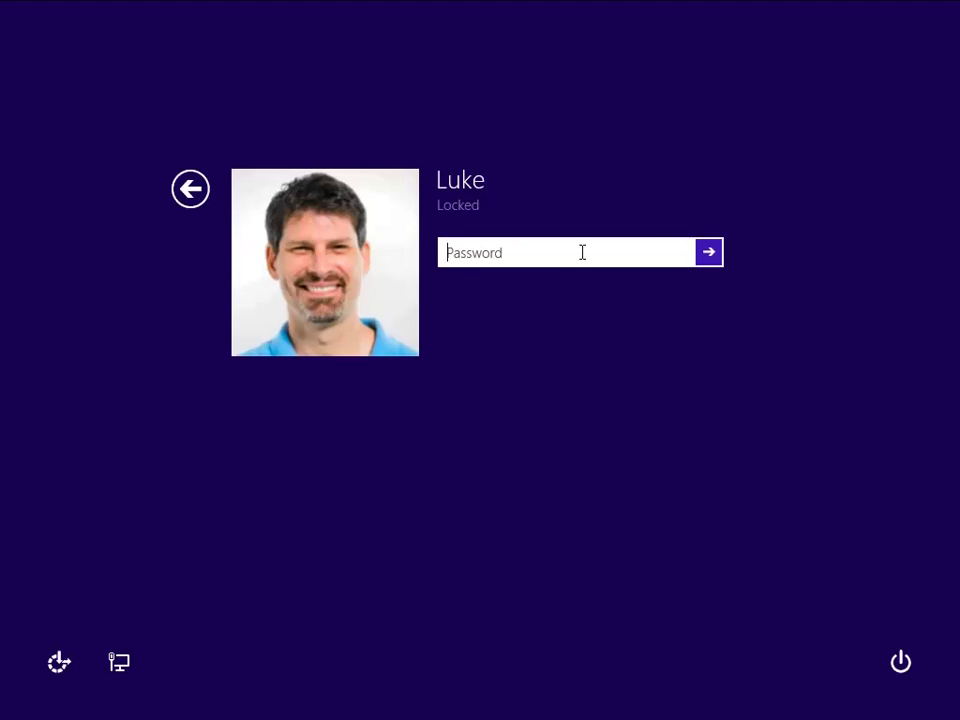
# Unlock Windows as the recipient and open Event budget.xlsx from the received share message.
pyautogui.write('********')
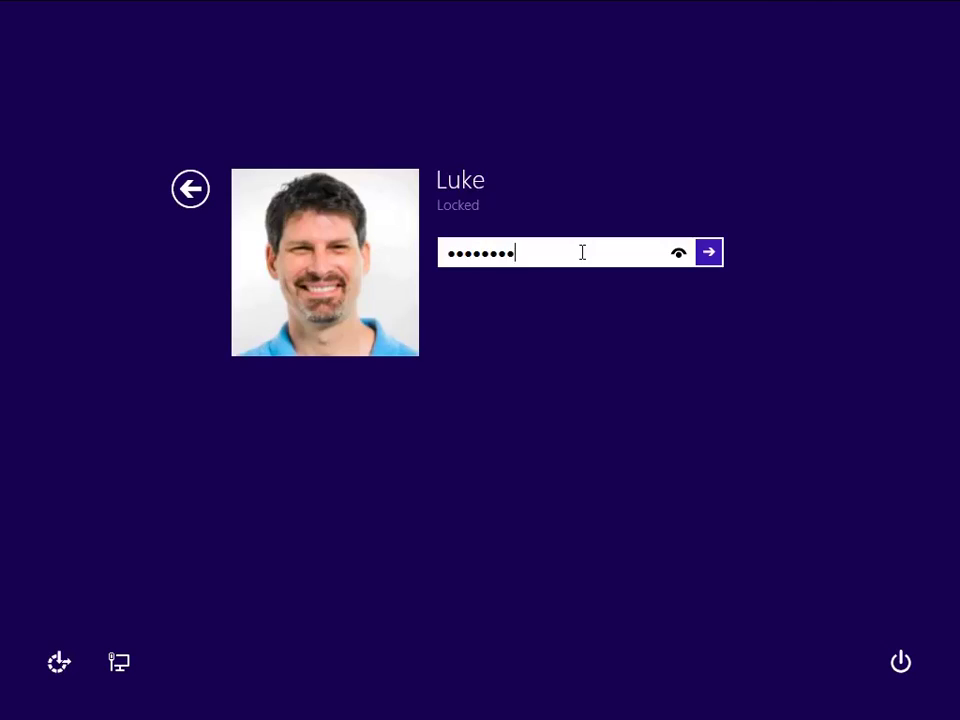
pyautogui.press('Return')
pyautogui.click(490, 231)
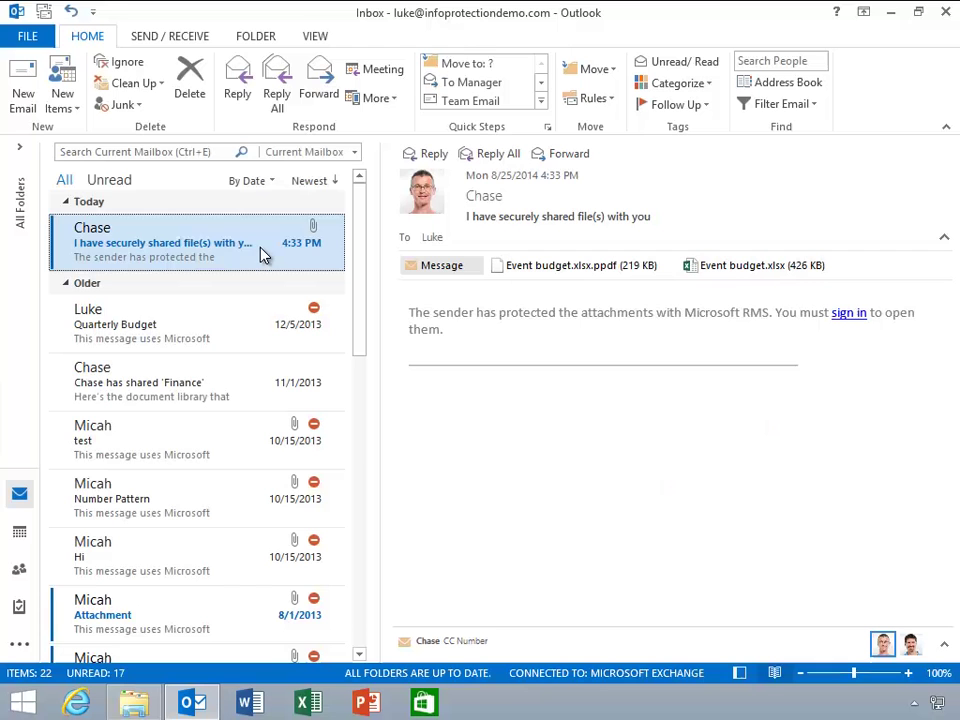
pyautogui.doubleClick(264, 253)
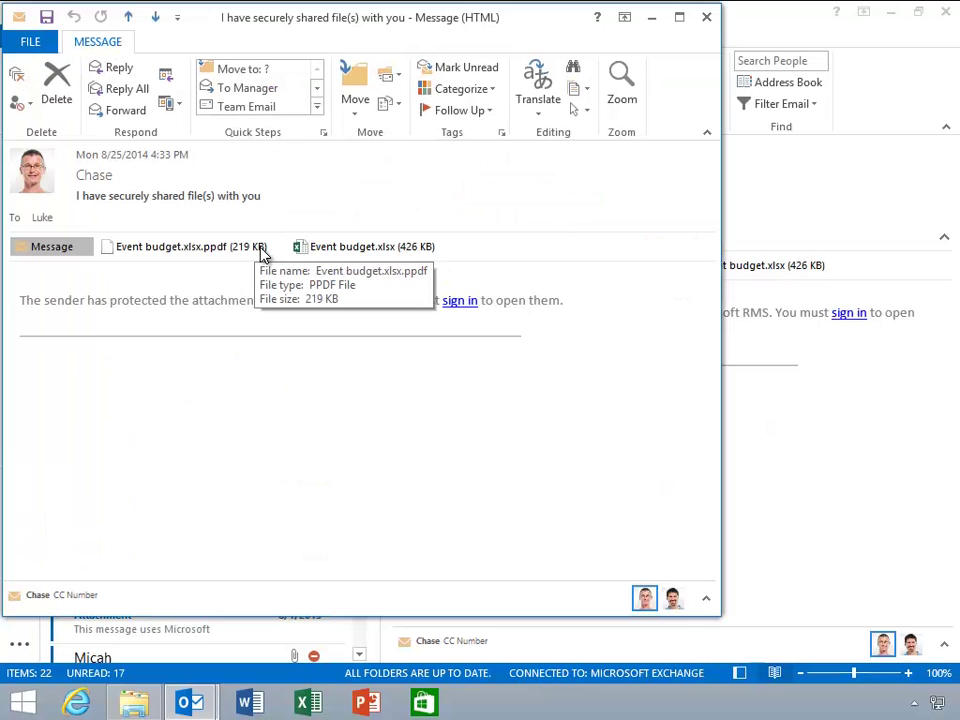
pyautogui.doubleClick(303, 252)
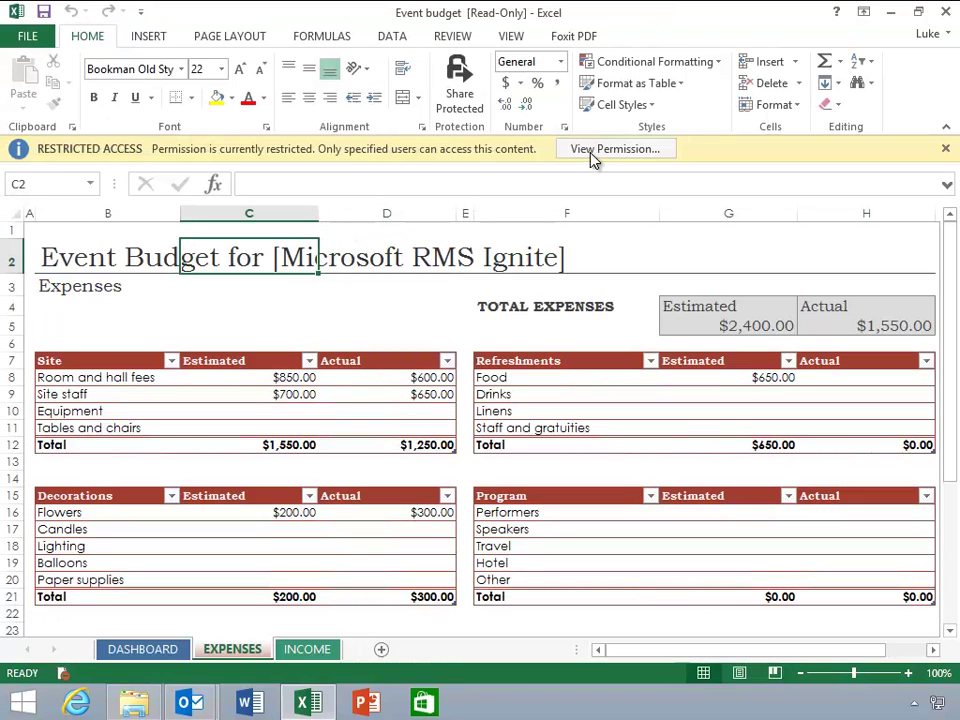
# Review the recipient's permissions on Event budget, then show the workbook's file information page.
pyautogui.click(593, 158)
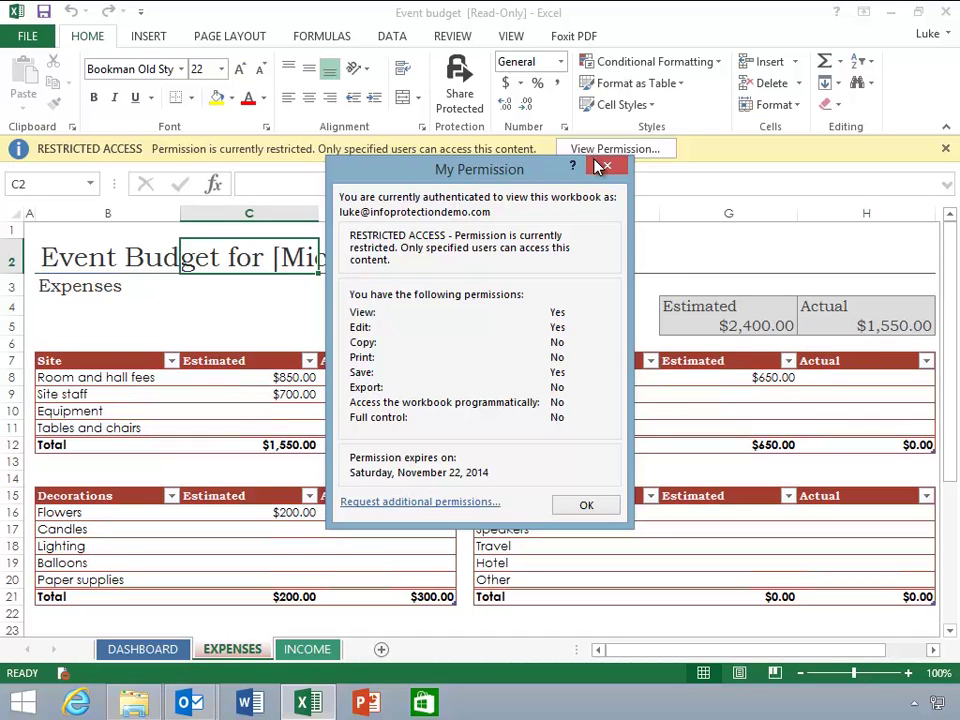
pyautogui.click(600, 166)
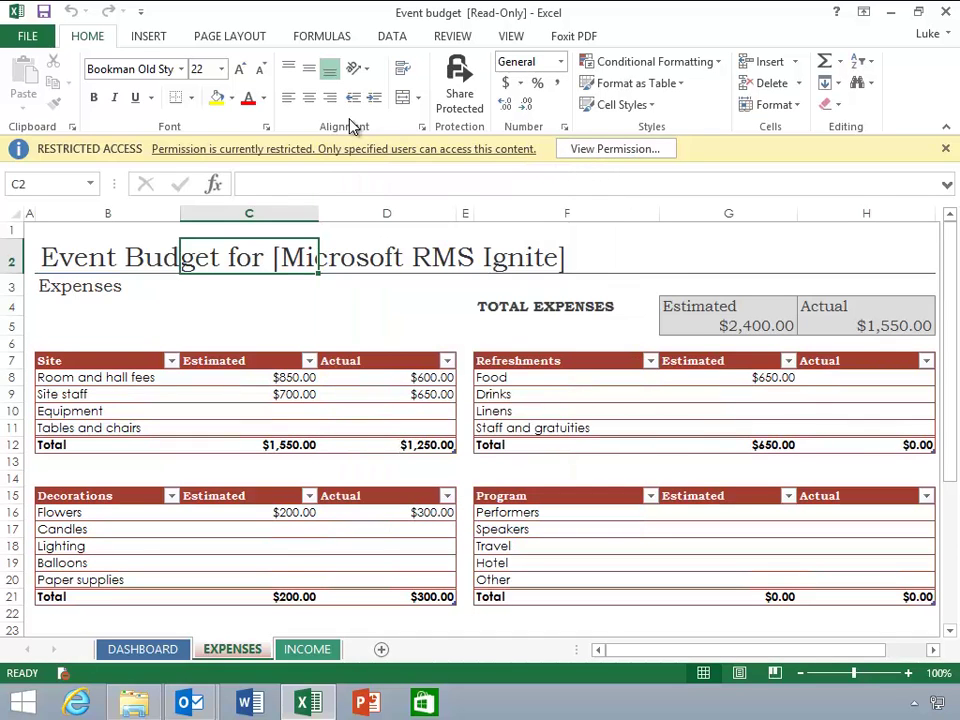
pyautogui.click(30, 35)
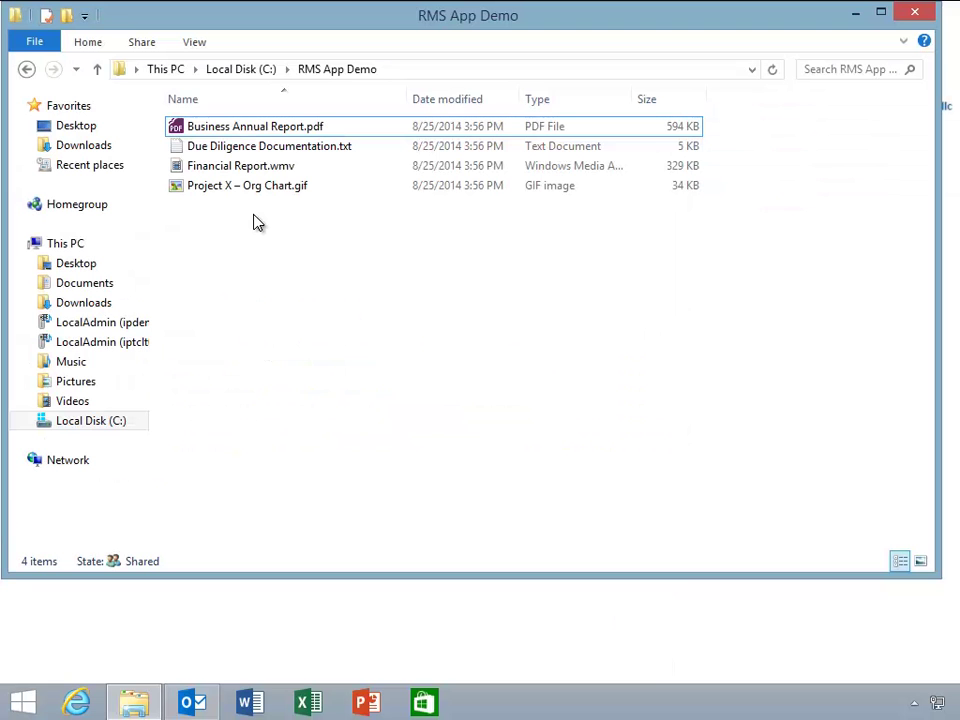
# Protect the four RMS App Demo files in place with Info Protection Demo - Confidential View Only.
pyautogui.moveTo(254, 214); pyautogui.dragTo(255, 128)
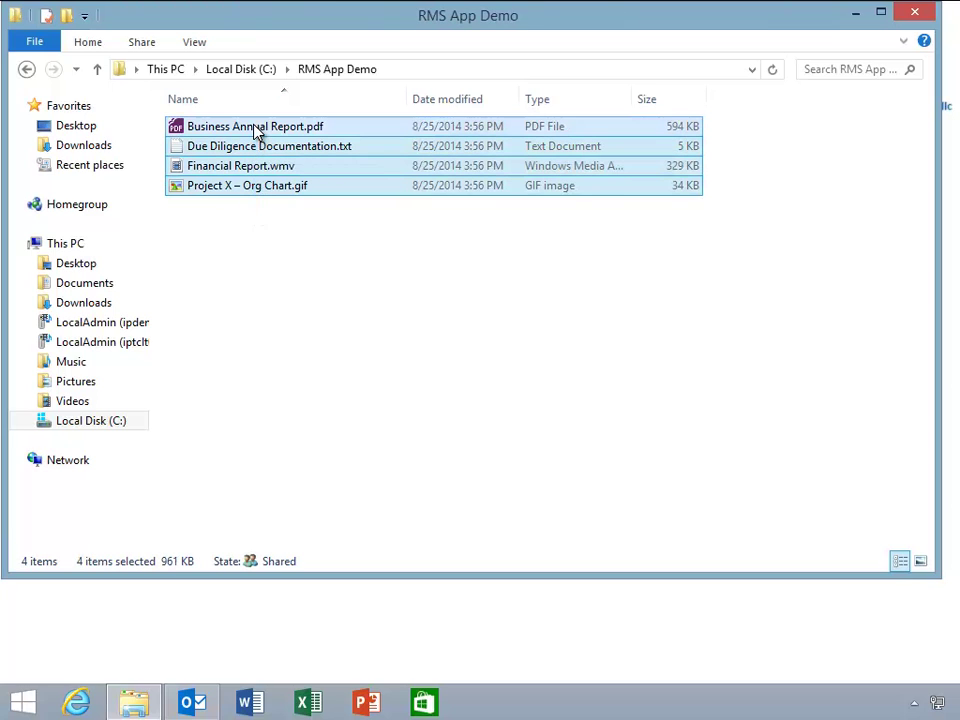
pyautogui.rightClick(255, 129)
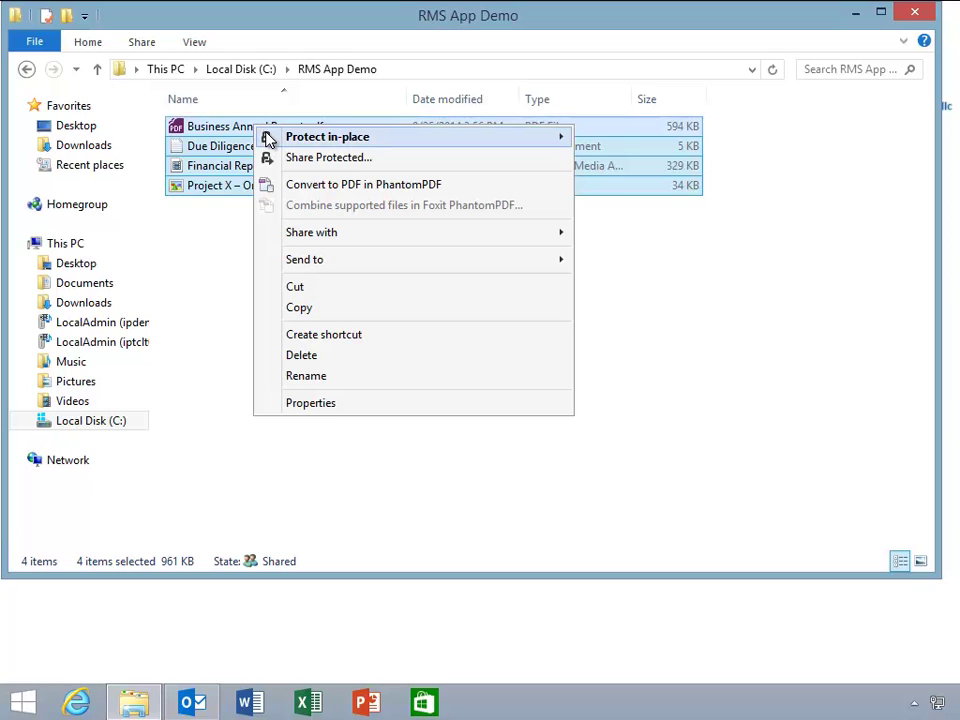
pyautogui.moveTo(278, 139)
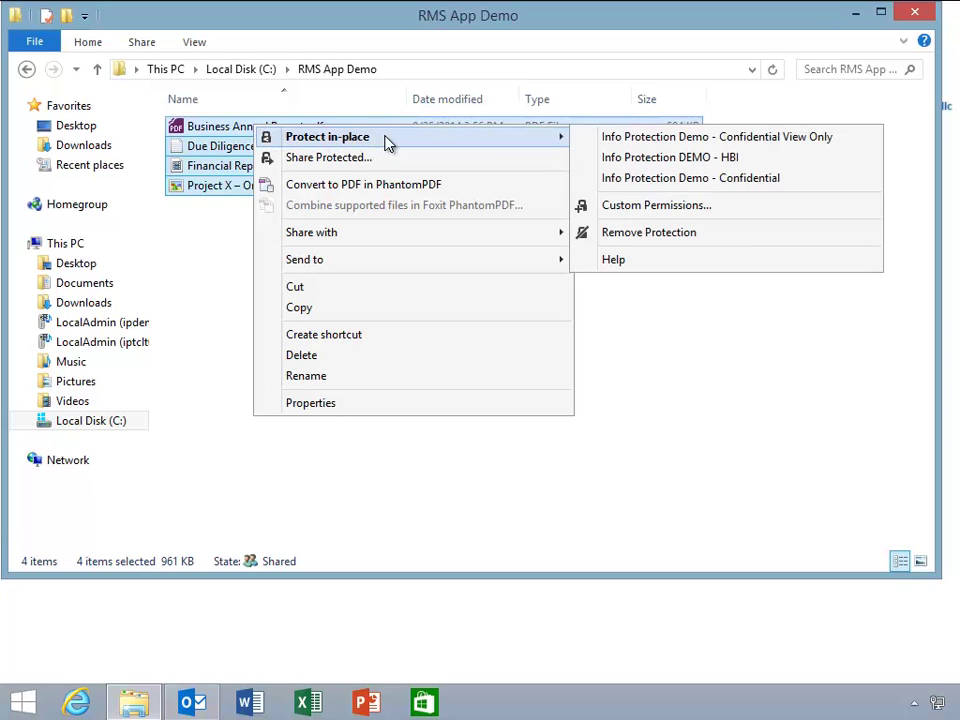
pyautogui.click(577, 140)
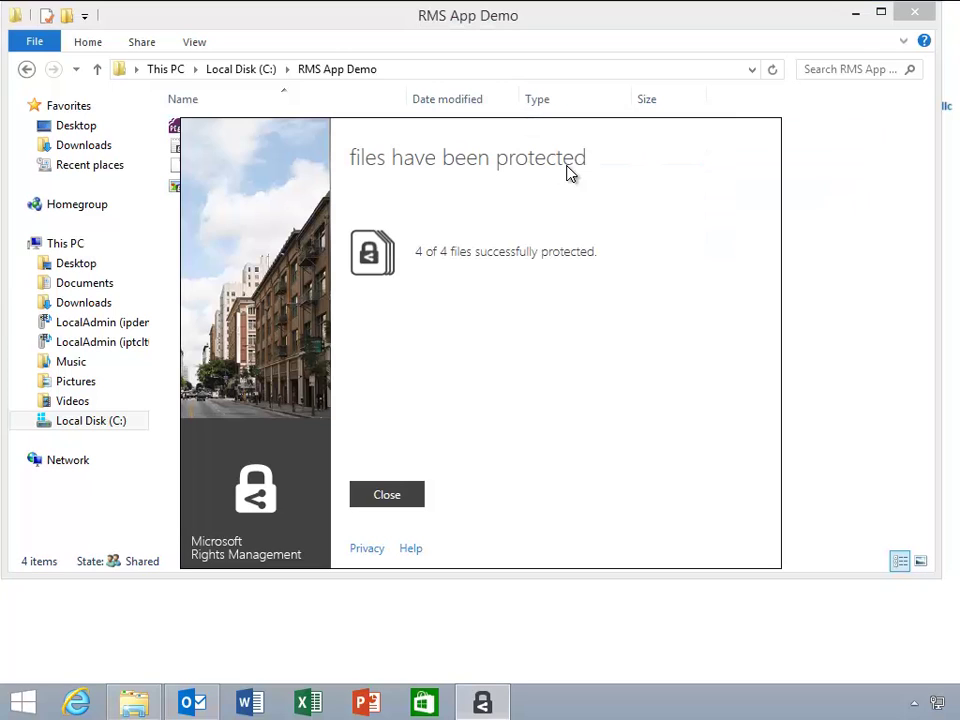
pyautogui.click(388, 495)
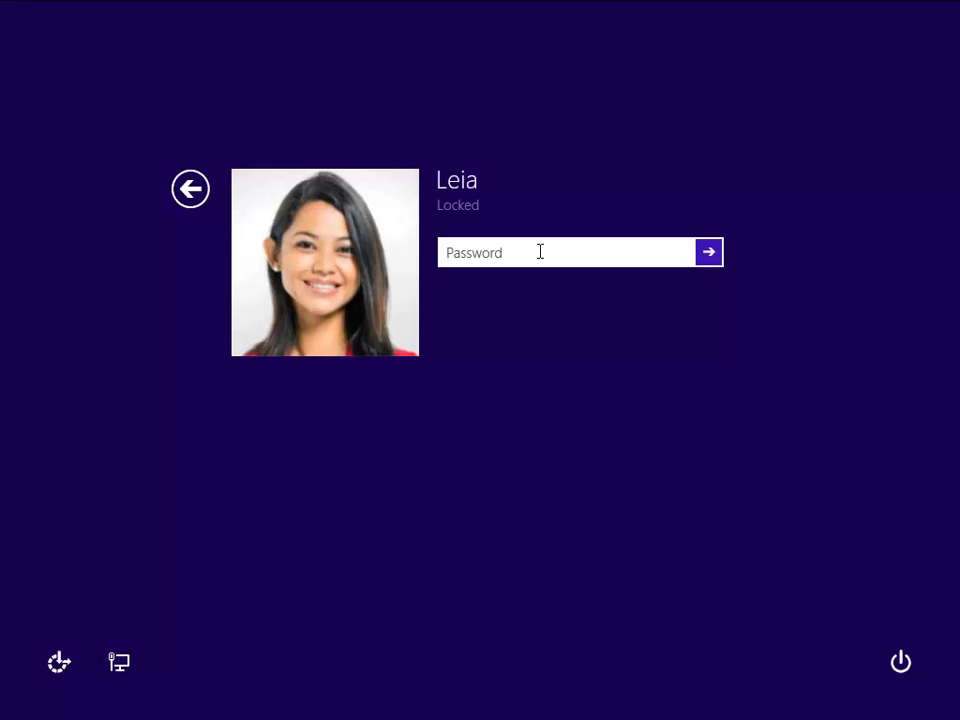
# Sign back in to Windows with the account password and return to the desktop.
pyautogui.write('••••••••••')
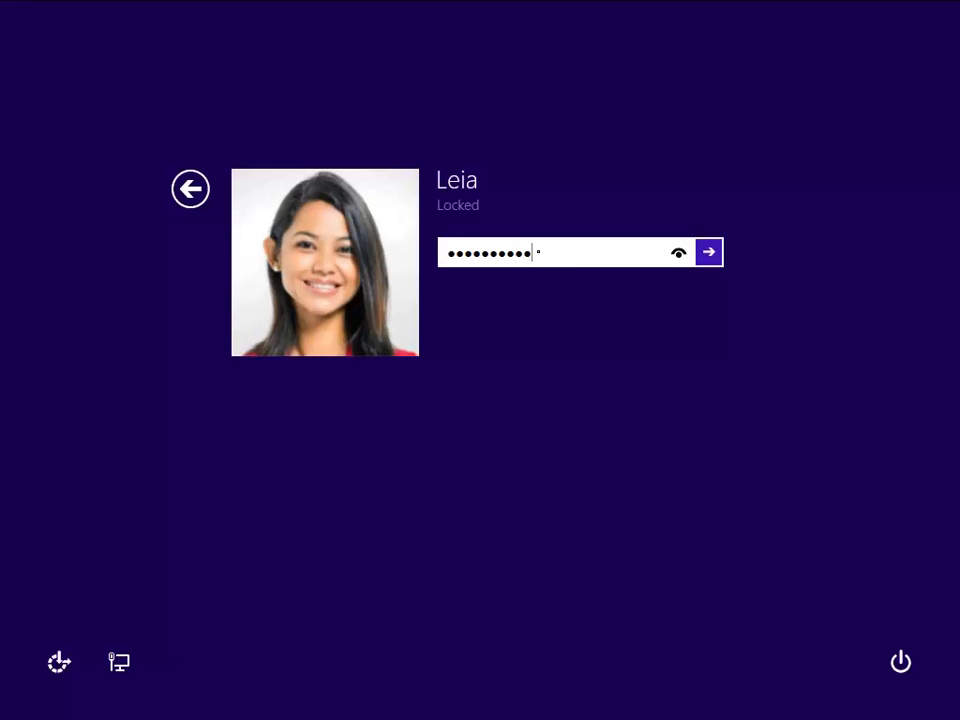
pyautogui.press('Return')
pyautogui.click(321, 257)
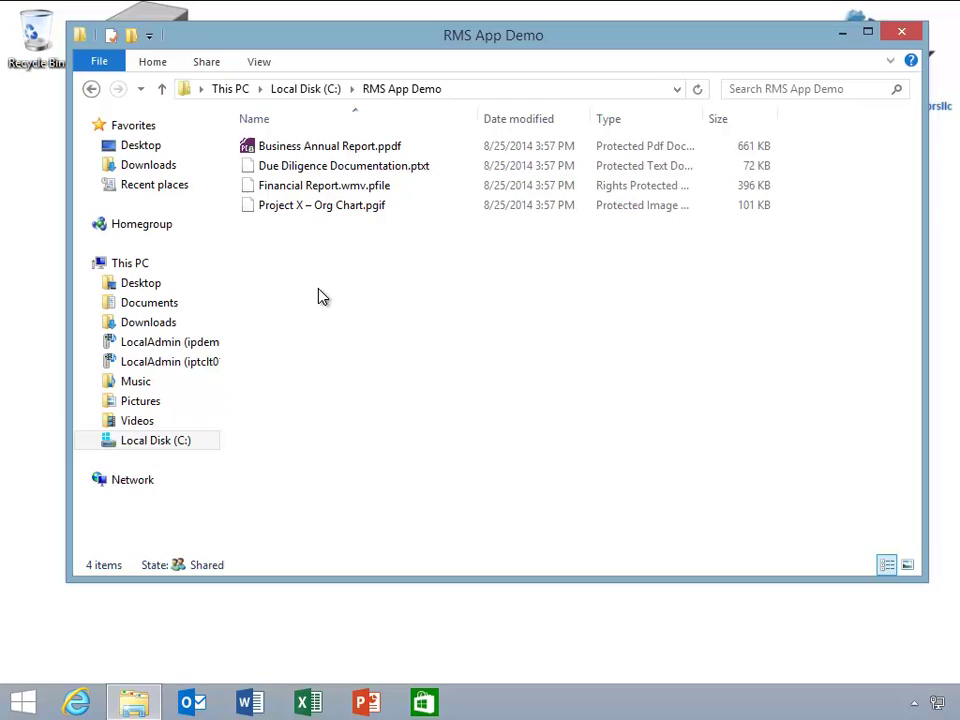
# View Business Annual Report.ppdf and its granted permissions, then close the viewer.
pyautogui.click(318, 147)
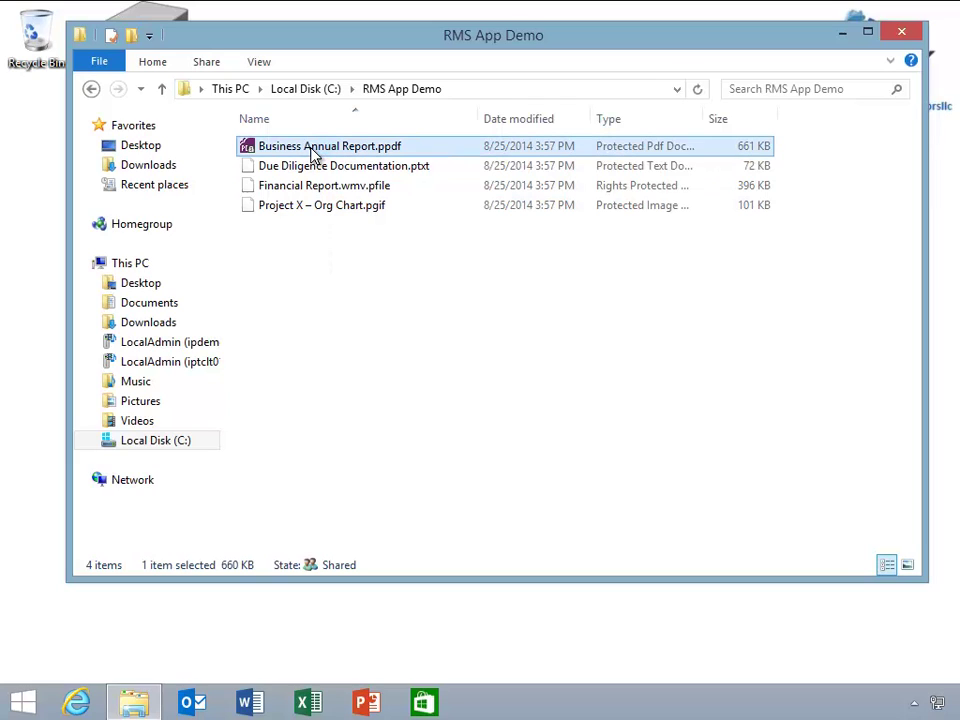
pyautogui.doubleClick(311, 149)
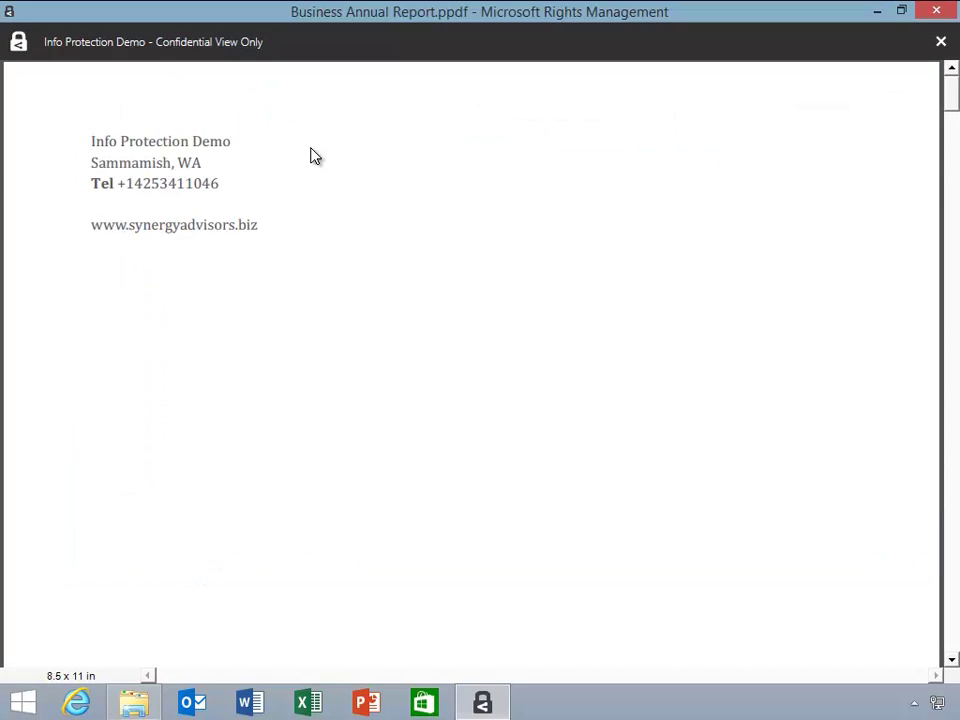
pyautogui.click(238, 55)
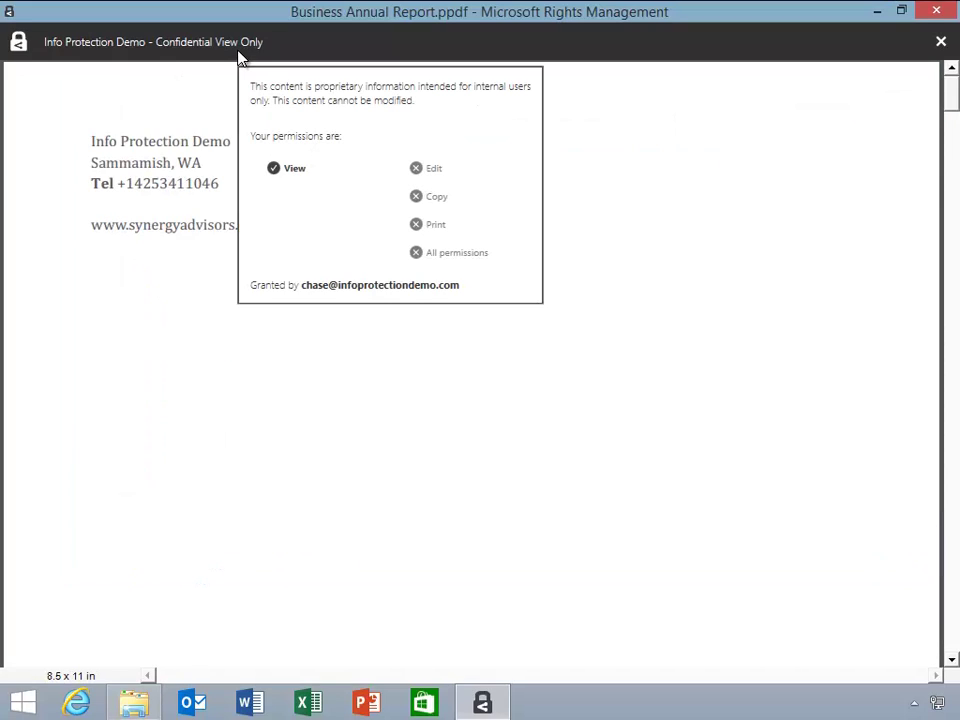
pyautogui.click(933, 10)
# View the Due Diligence Documentation.ptxt and Project X org chart files, then open Financial Report.wmv.pfile.
pyautogui.click(419, 171)
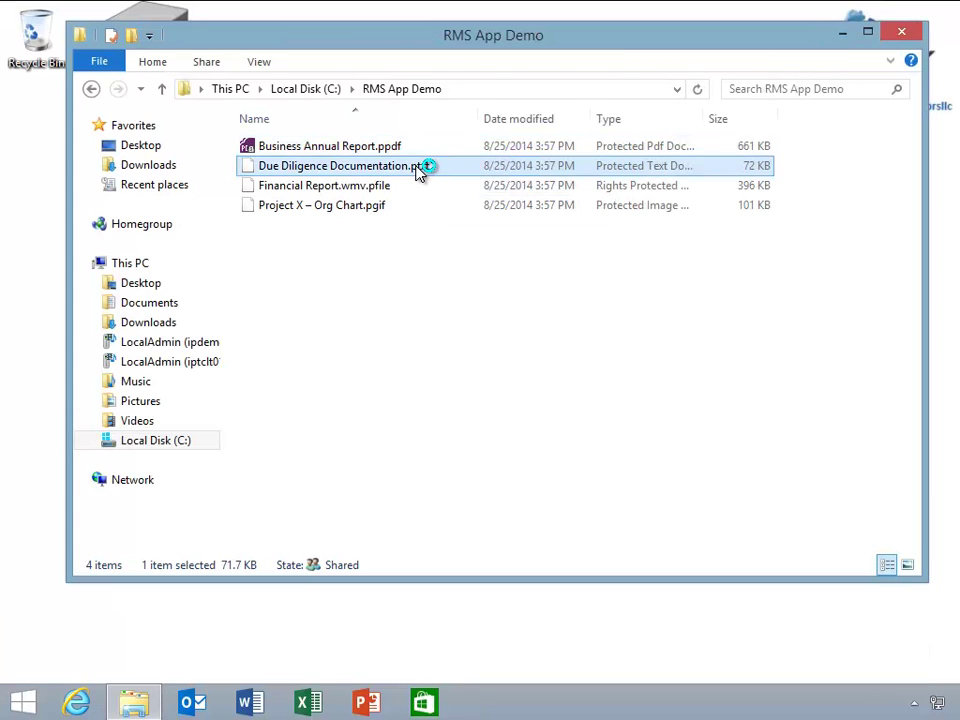
pyautogui.doubleClick(419, 168)
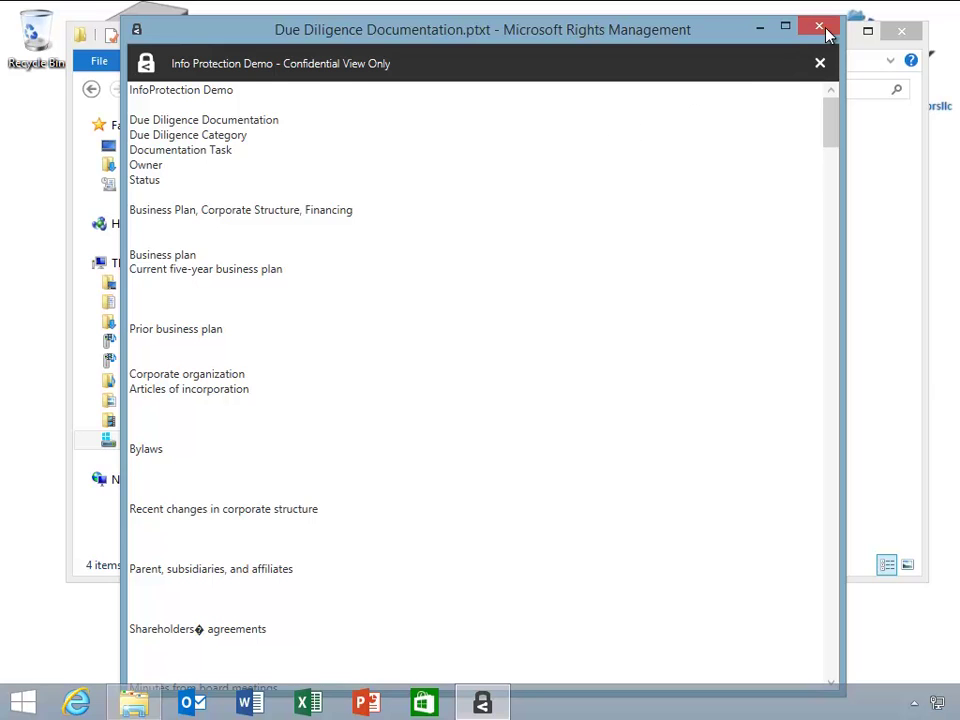
pyautogui.click(818, 26)
pyautogui.doubleClick(386, 206)
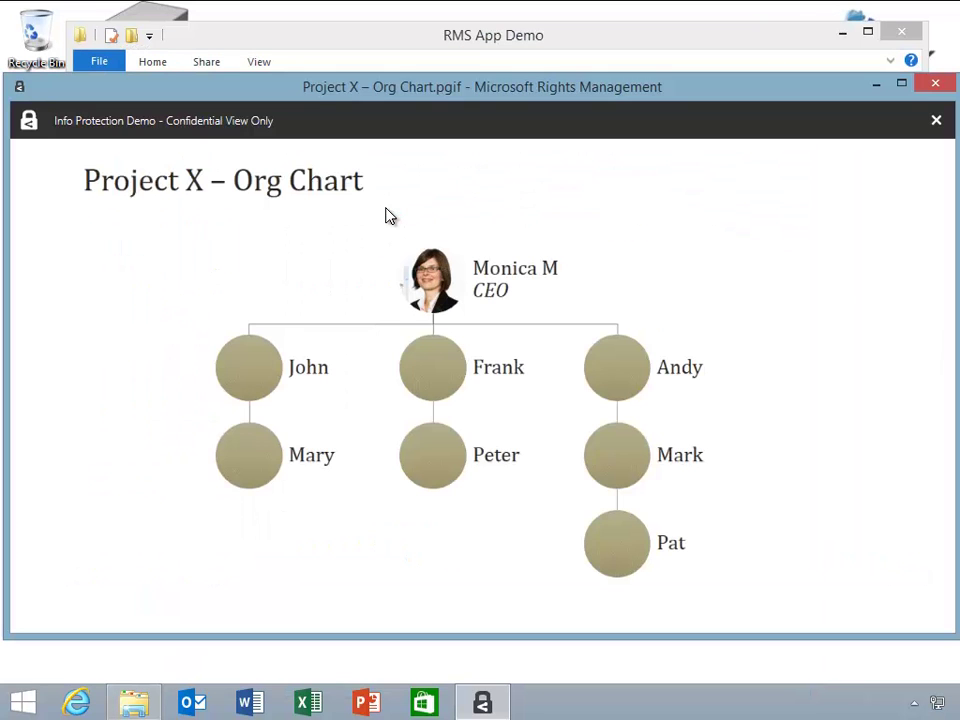
pyautogui.click(935, 82)
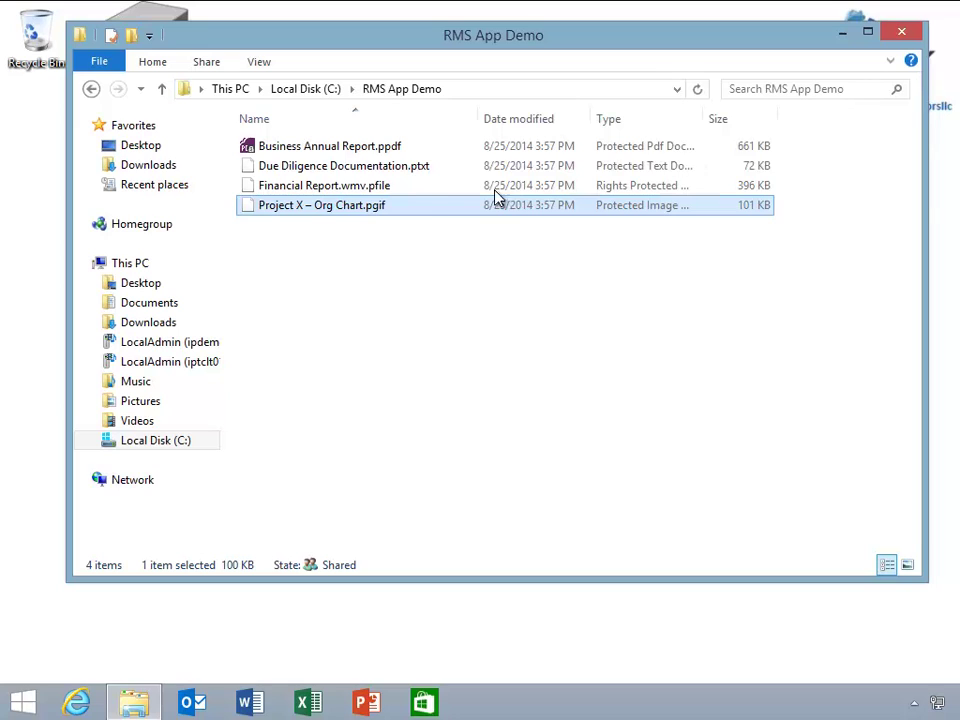
pyautogui.doubleClick(405, 192)
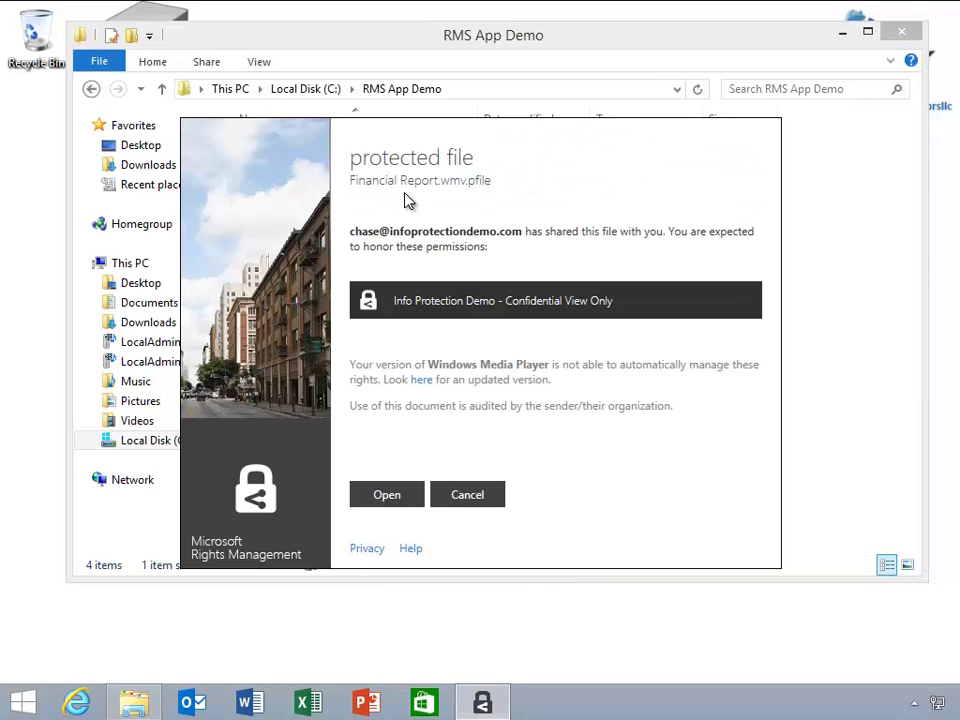
# Play the protected Financial Report video, then bring up the actions for NDA.pdf.
pyautogui.click(383, 494)
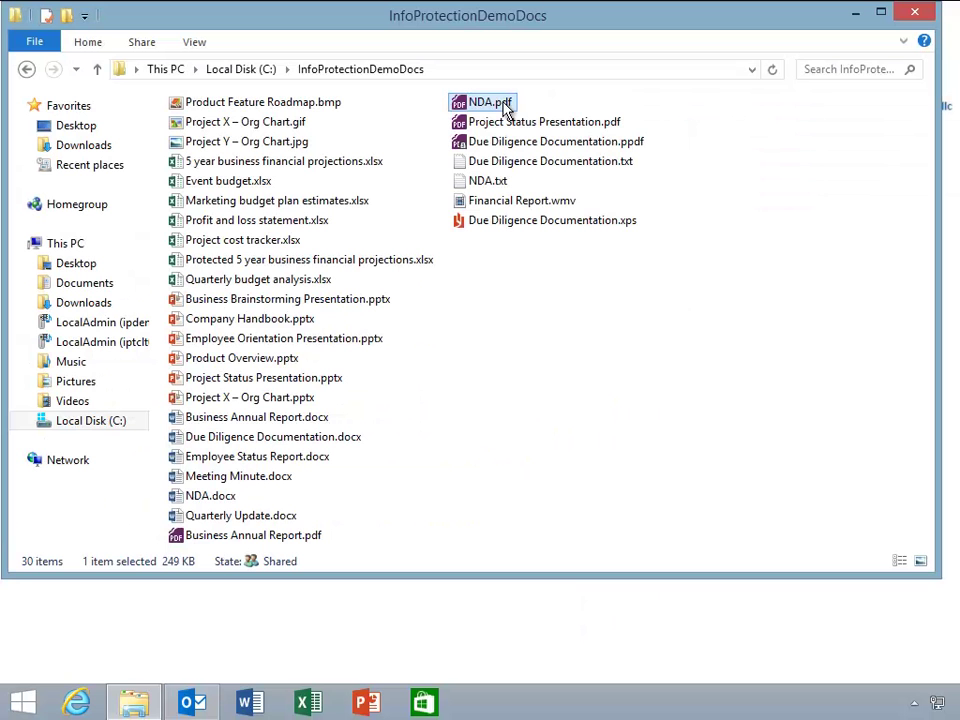
pyautogui.rightClick(503, 104)
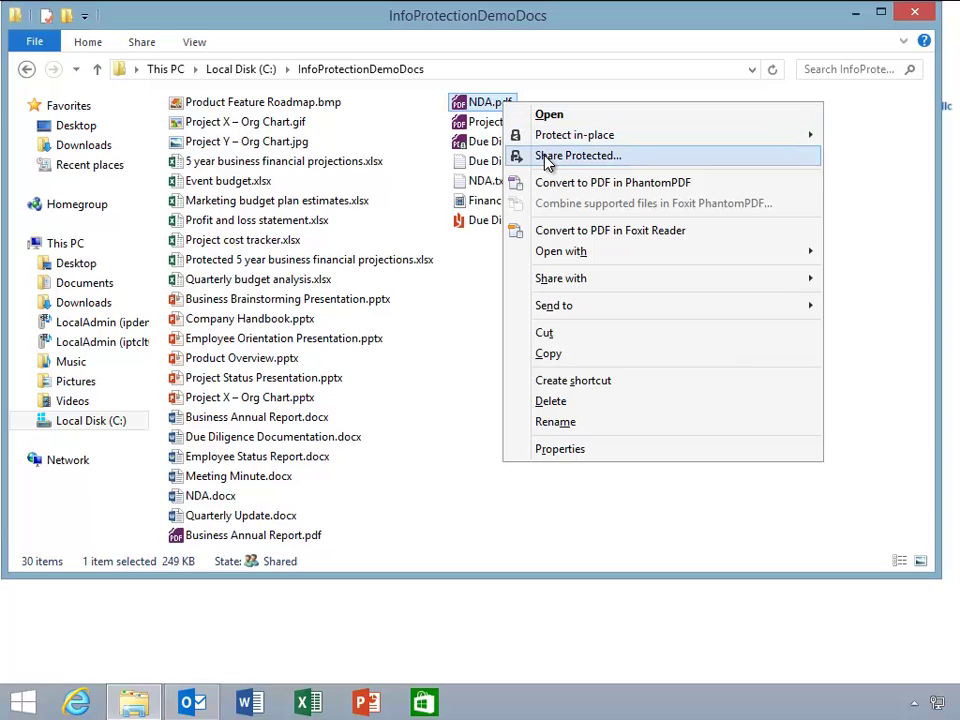
# Share NDA.pdf protected with one recipient as Viewer, expiring 11/23/2014, with open notifications.
pyautogui.click(577, 156)
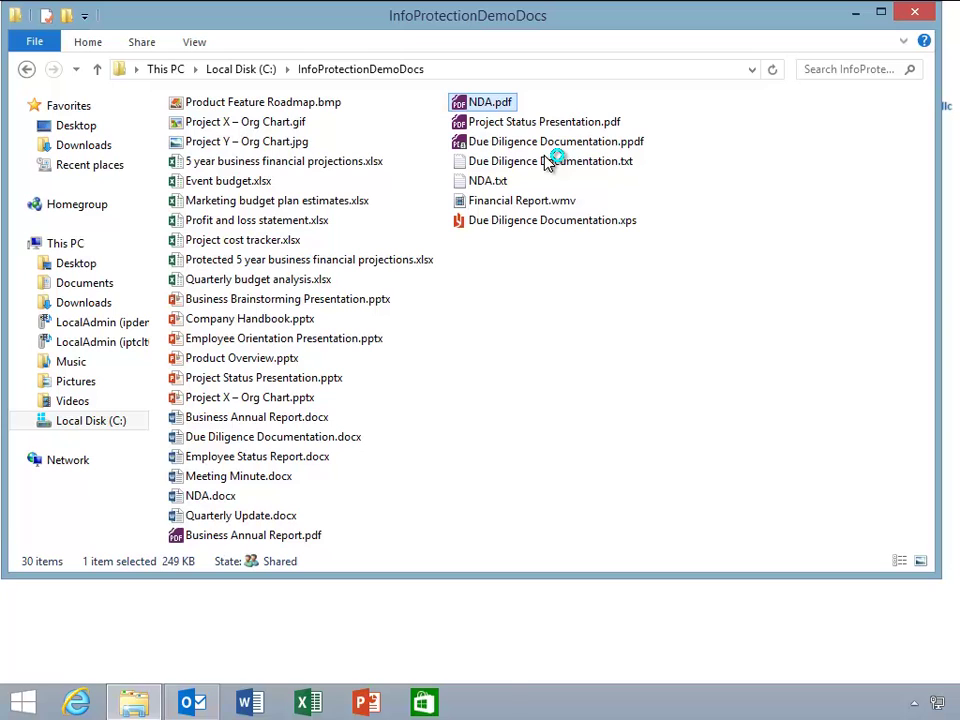
pyautogui.click(545, 231)
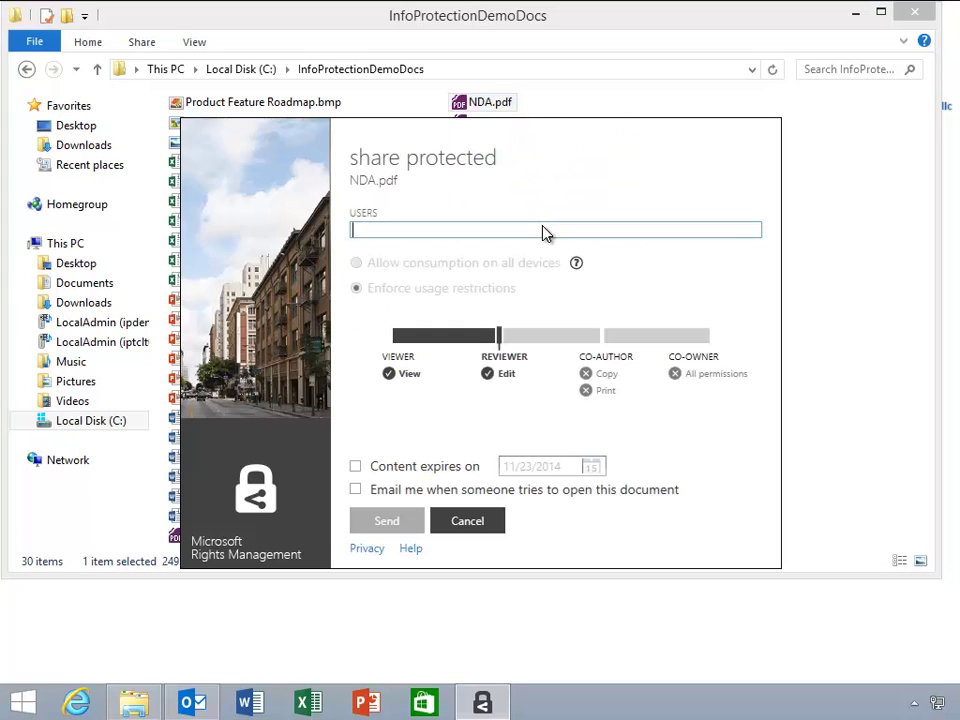
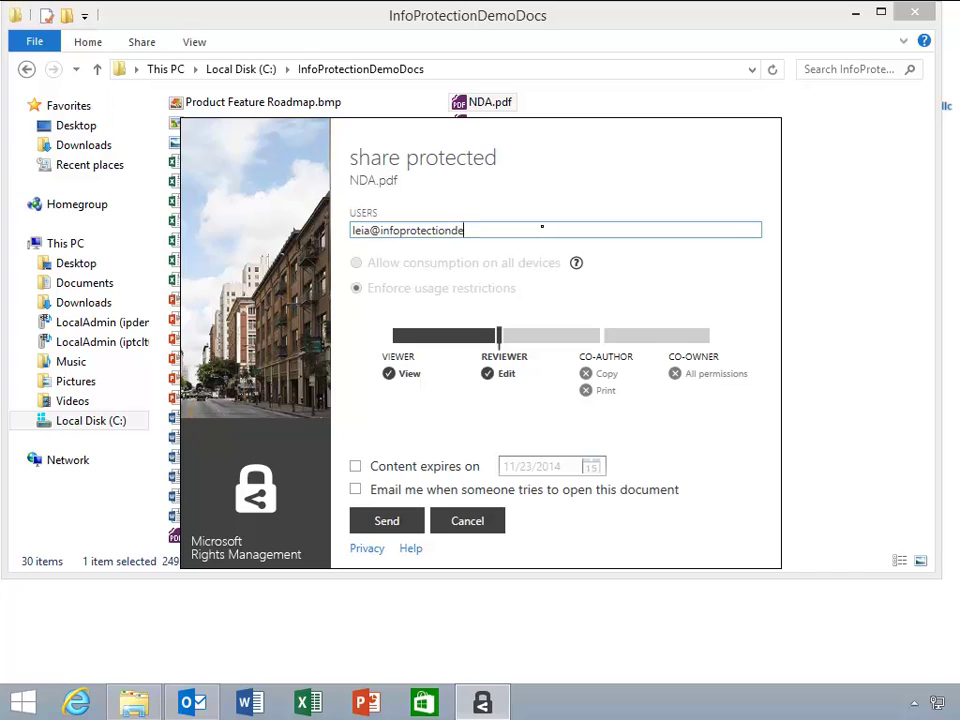
pyautogui.moveTo(497, 335); pyautogui.dragTo(396, 335)
pyautogui.click(355, 467)
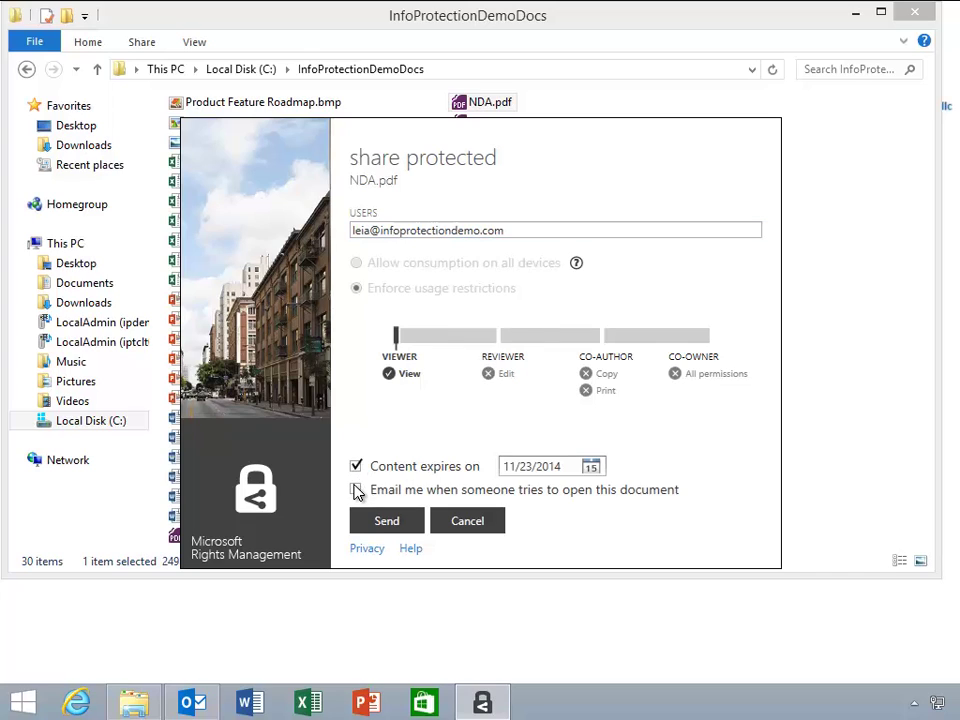
pyautogui.click(356, 490)
pyautogui.click(380, 525)
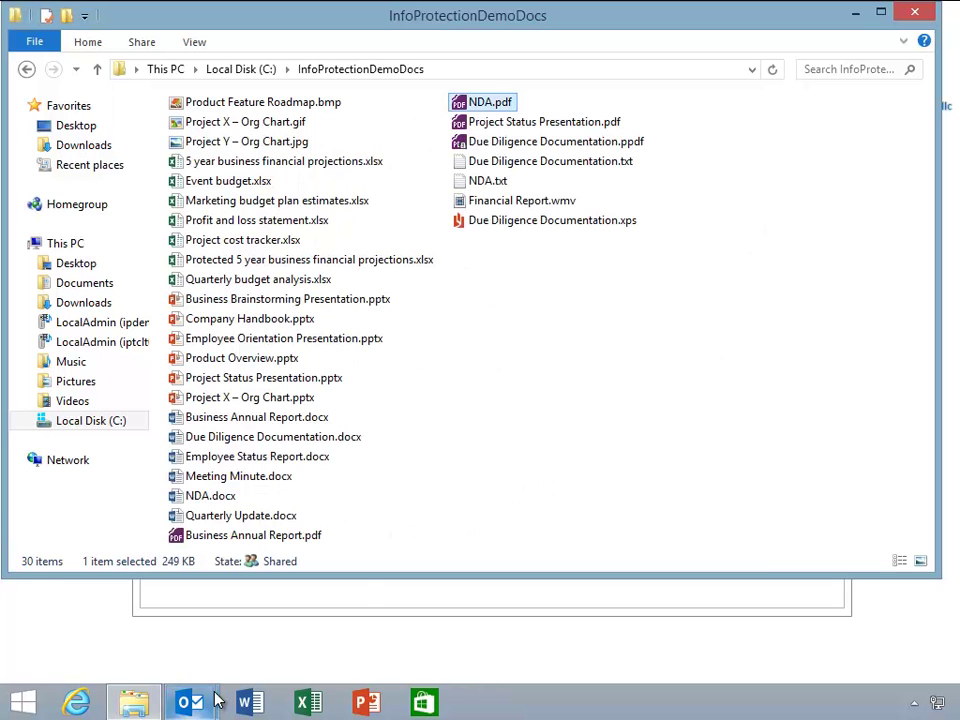
# Send the NDA.ppdf secure-share email, then open it in the recipient's inbox and launch the attachment.
pyautogui.moveTo(216, 702)
pyautogui.click(287, 639)
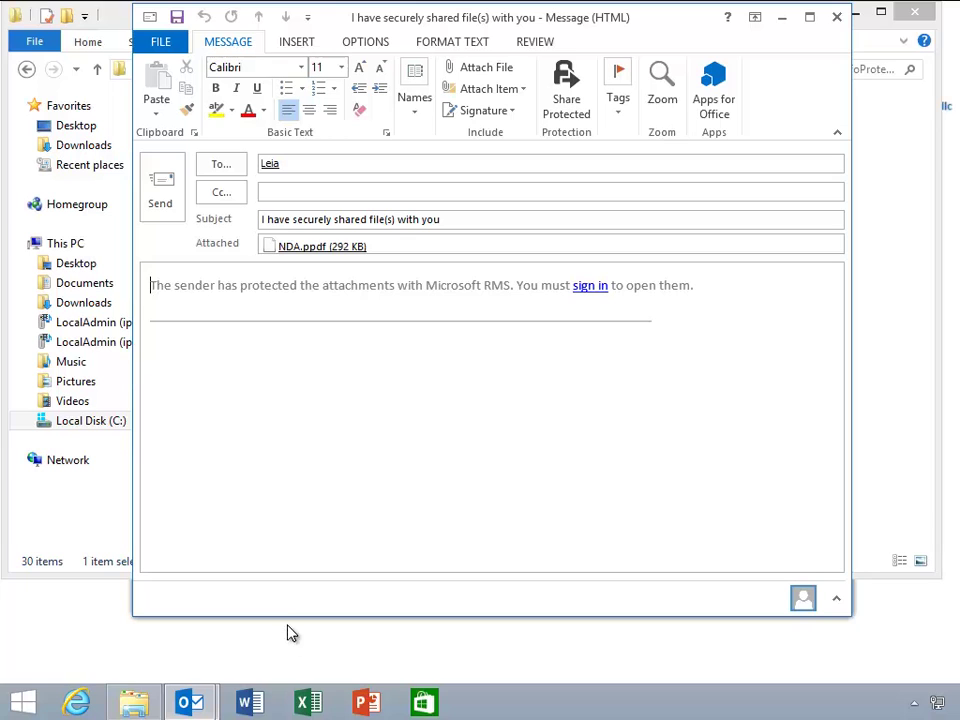
pyautogui.click(161, 190)
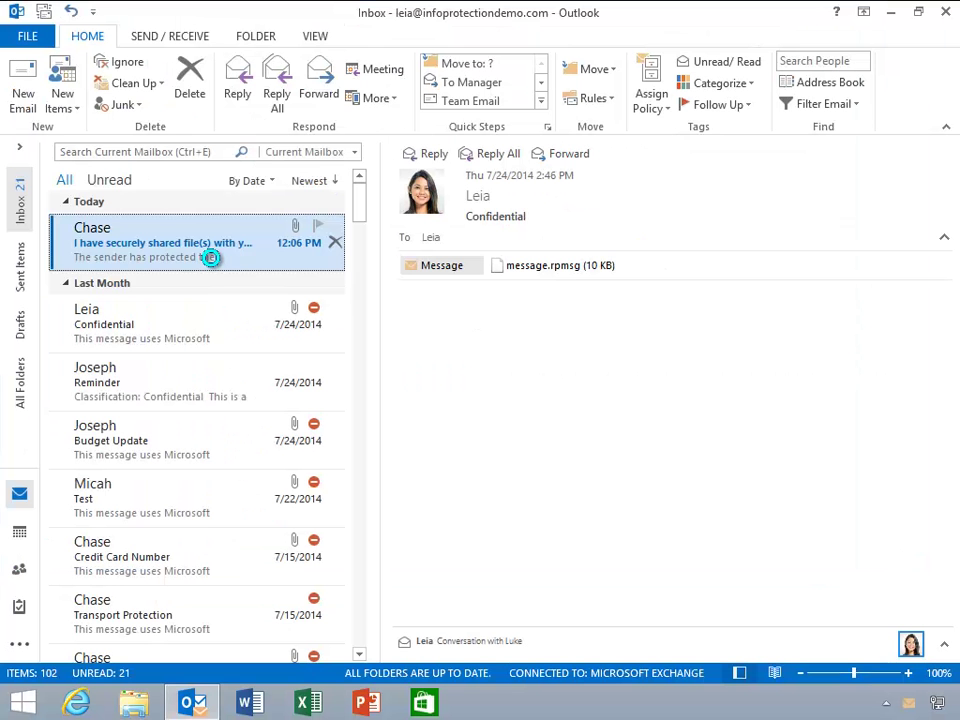
pyautogui.doubleClick(242, 257)
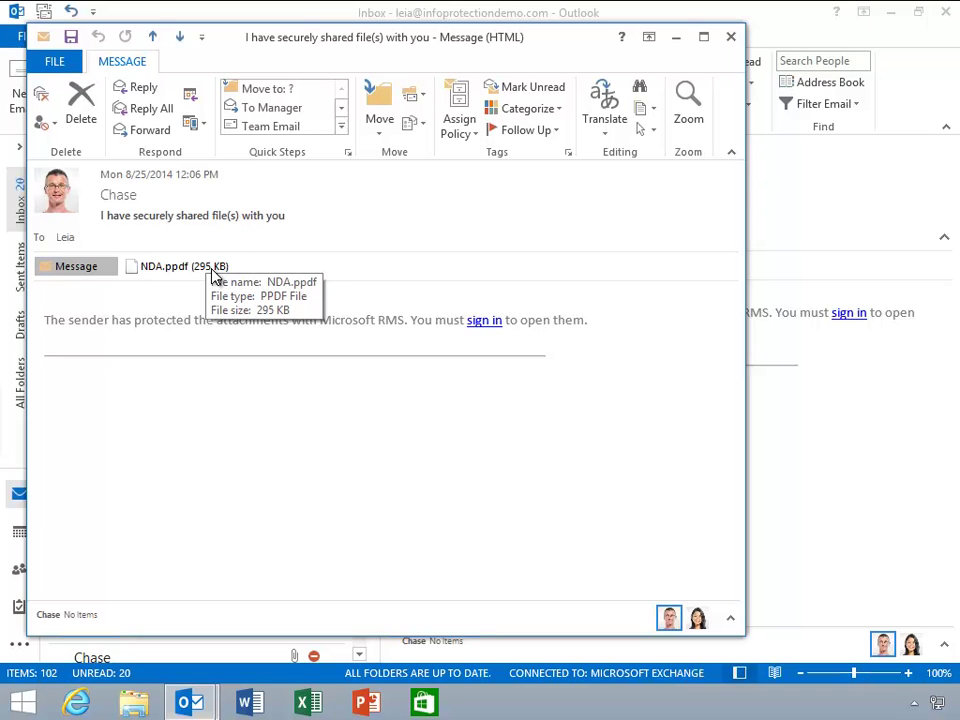
pyautogui.doubleClick(212, 277)
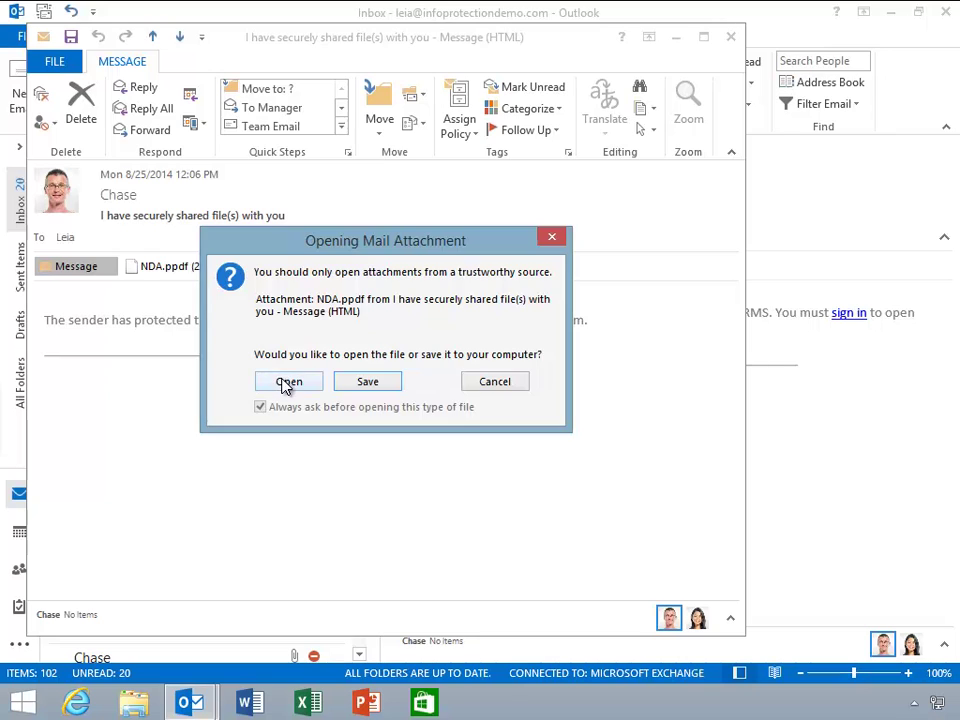